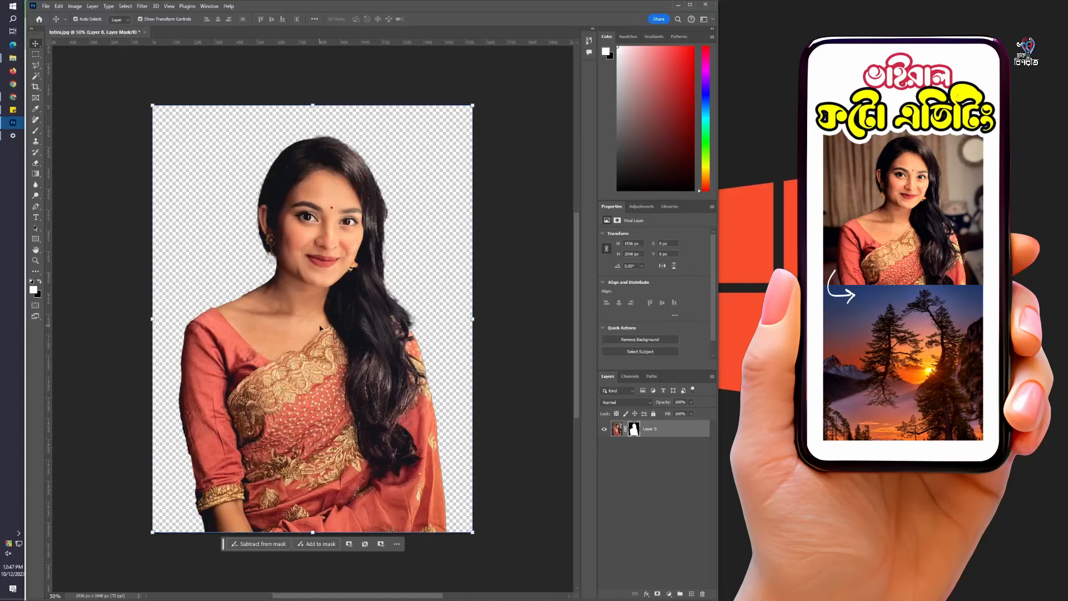
- Remove the background of totini.jpg in Adobe Express and download the cut-out as totini.png to the viral image illusion folder
left_click(10, 98)
left_click_drag(291, 166, 432, 187)
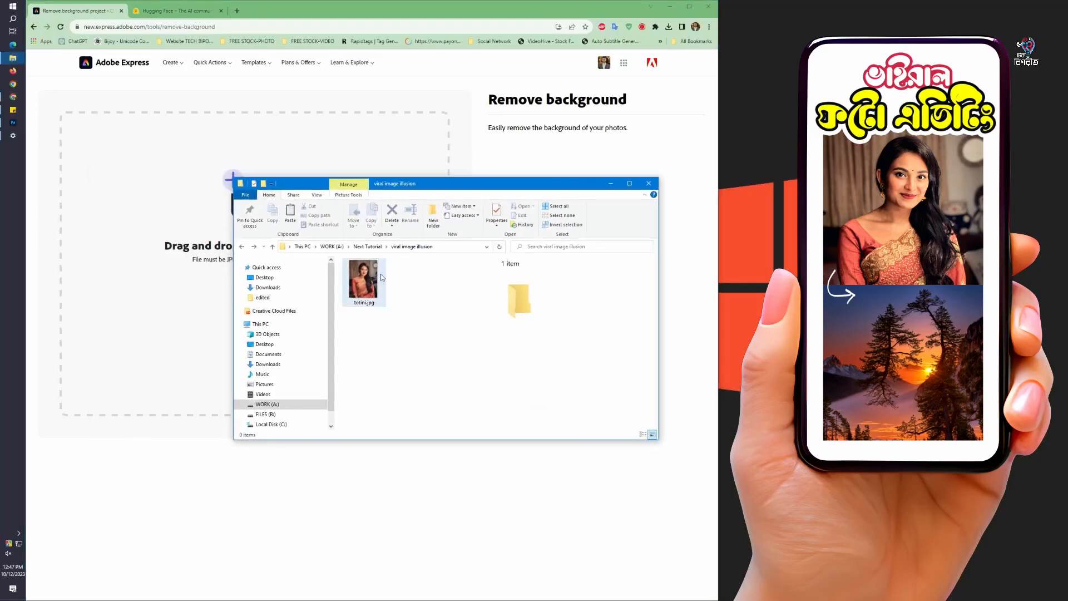
left_click_drag(381, 274, 160, 232)
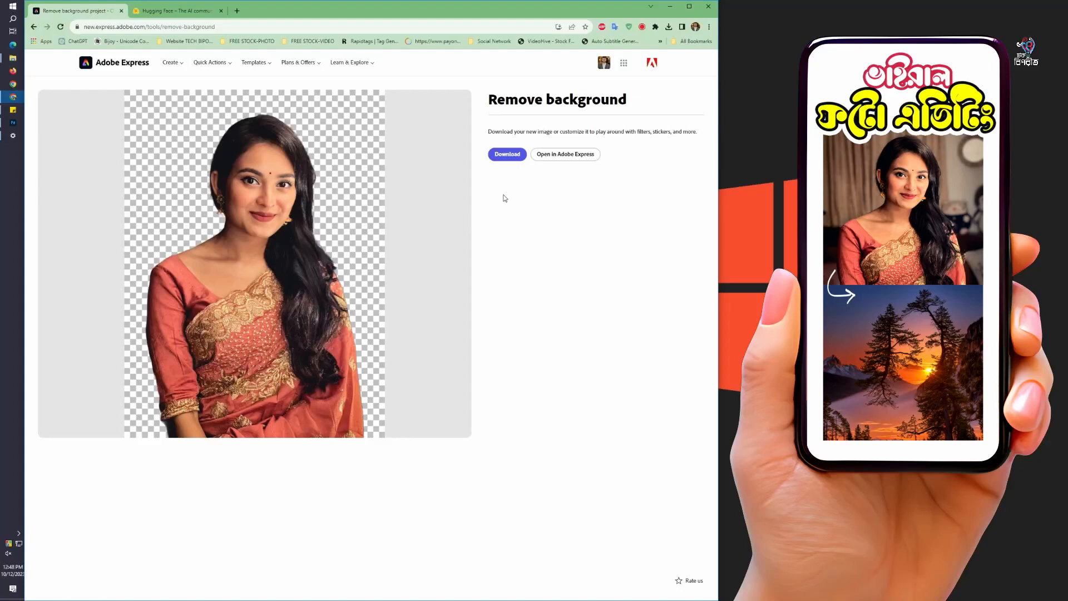
left_click(511, 161)
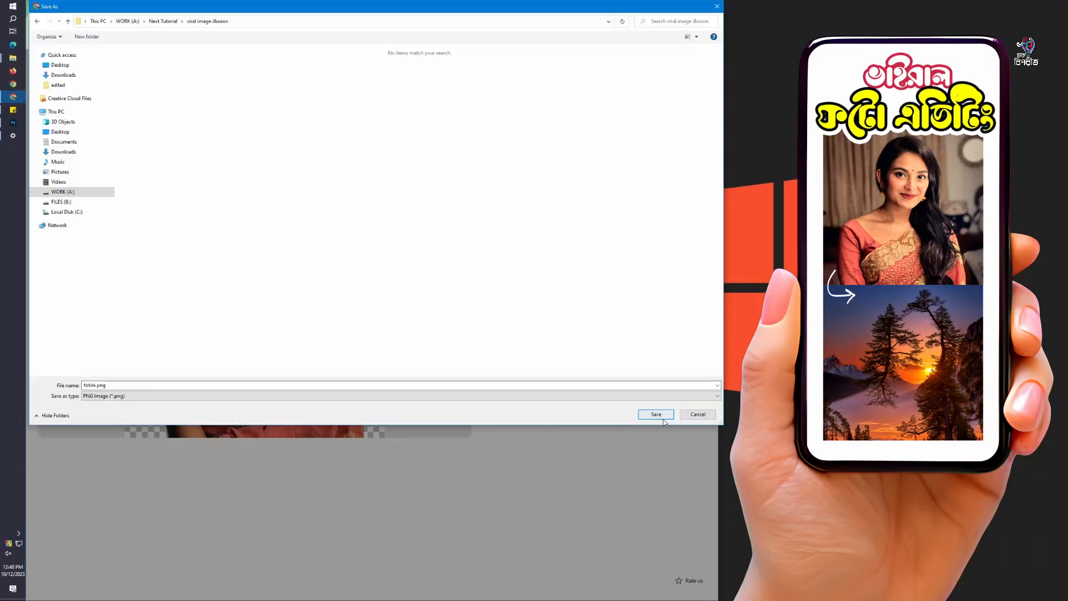
left_click(656, 415)
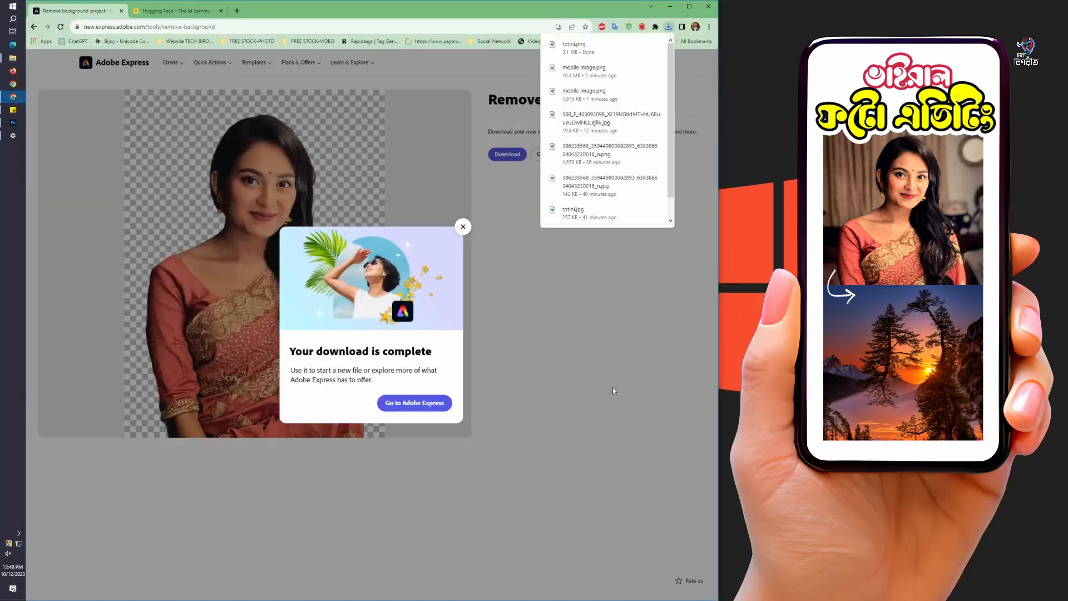
- Open the viral image illusion folder and compare the downloaded totini.png with the original totini.jpg
left_click(13, 57)
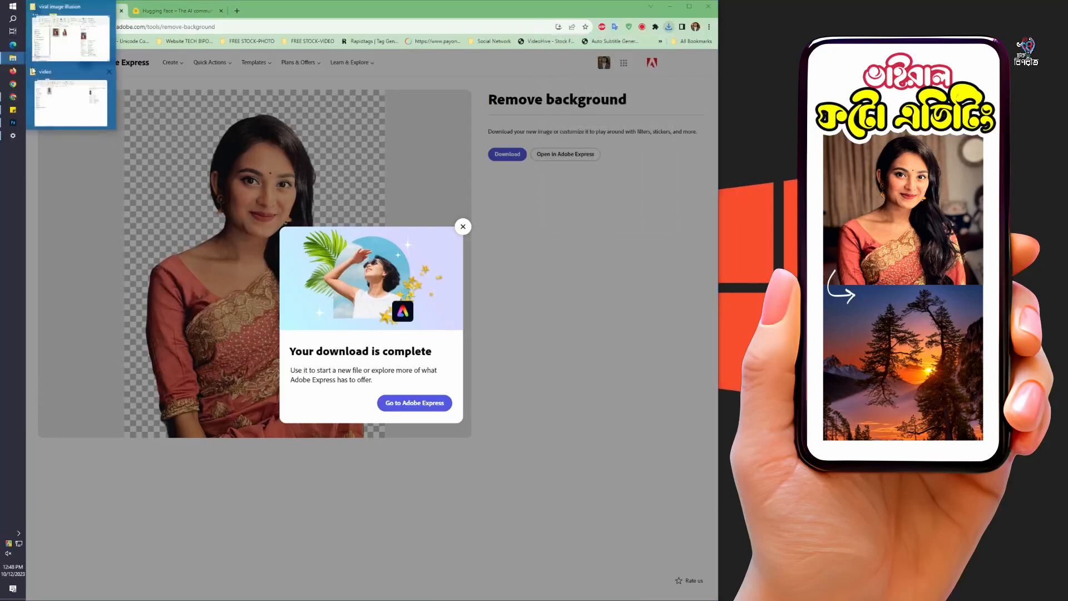
left_click(70, 40)
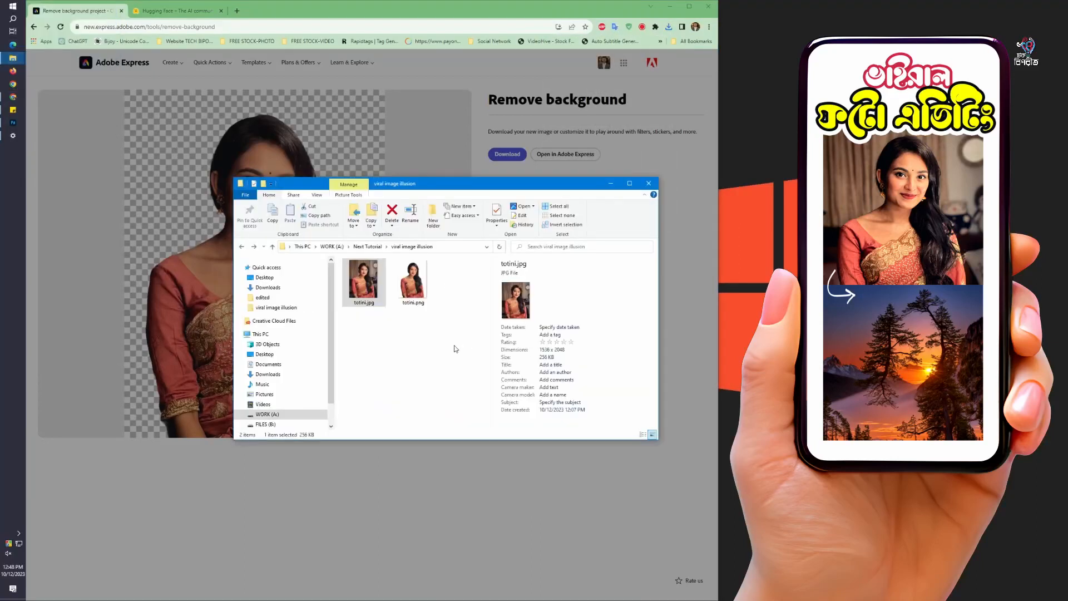
left_click(415, 299)
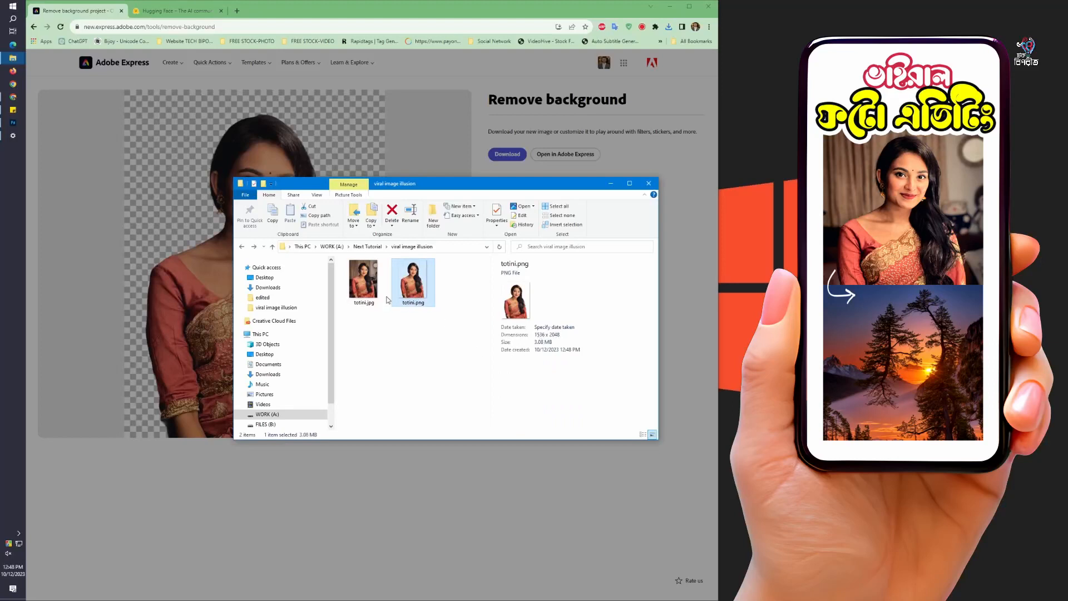
left_click(356, 294)
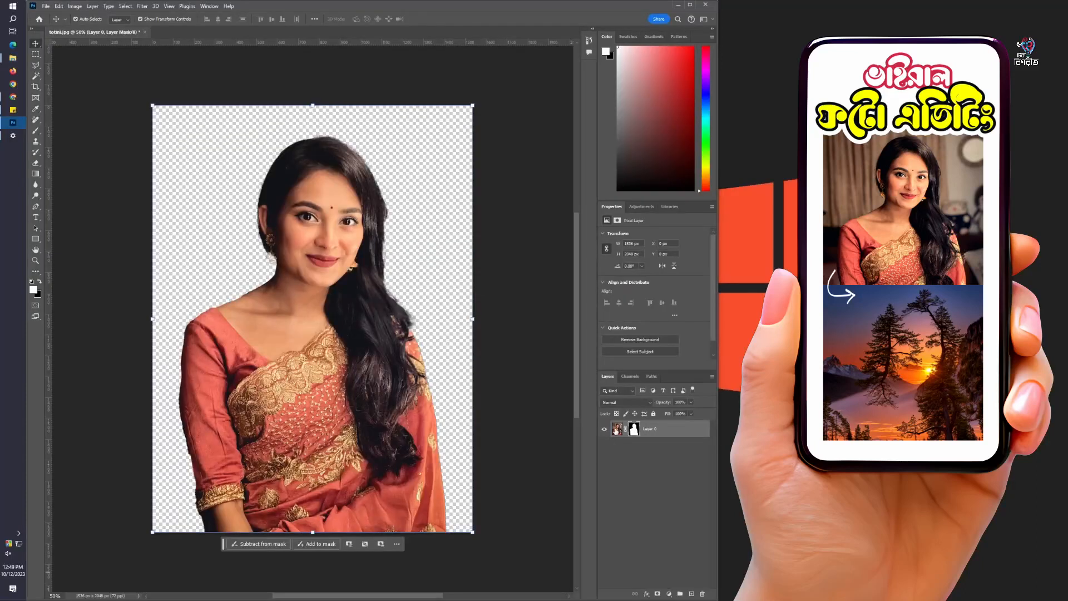
- Switch to Photoshop, open the Camera Raw Filter on the portrait layer's image and set Saturation to -100
left_click(618, 430)
left_click(634, 429)
left_click(618, 429)
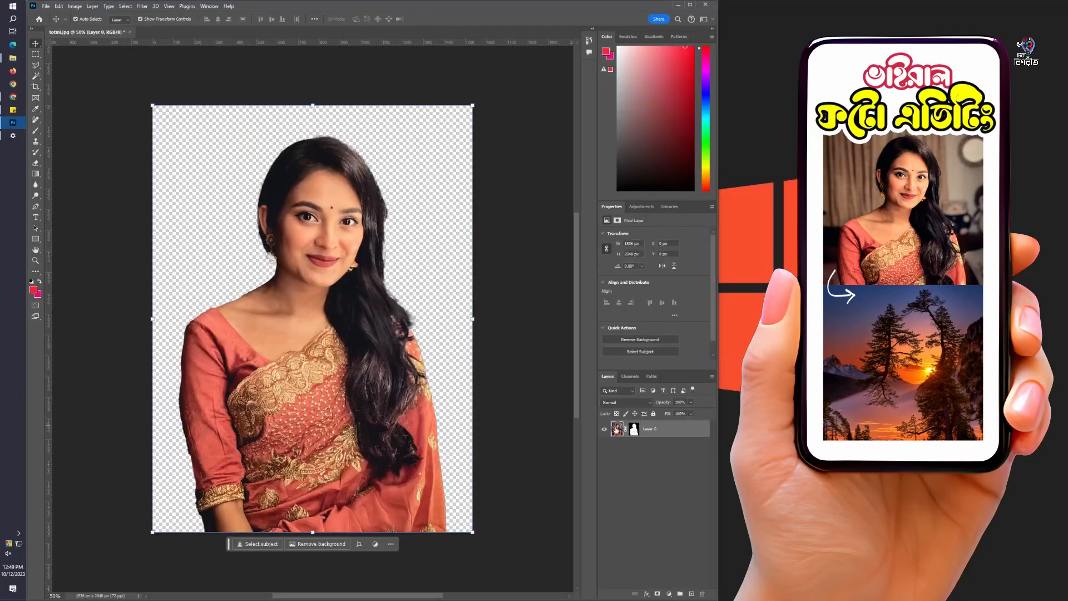
left_click(141, 6)
left_click(180, 68)
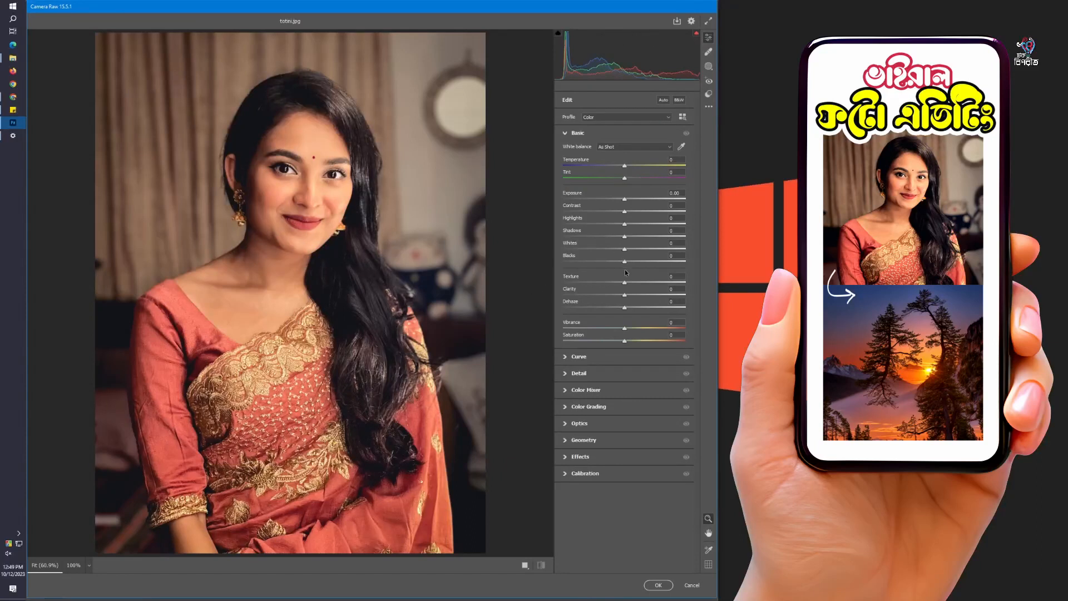
left_click_drag(625, 342, 513, 341)
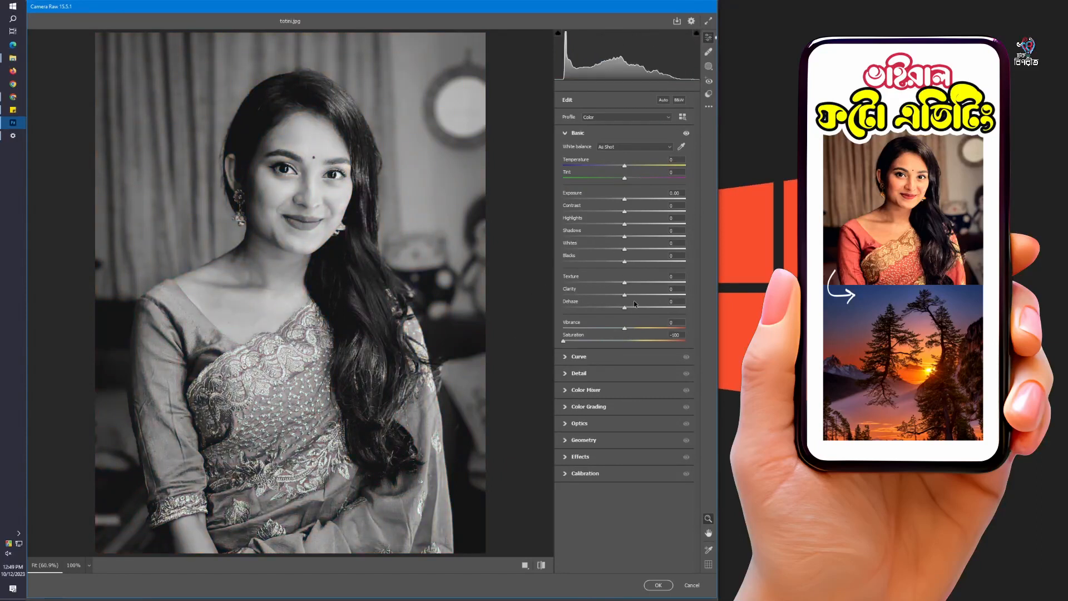
- Set Clarity to +12, Blacks to -28, Highlights to +23 and Contrast to +28, raise Whites slightly, and apply the filter
left_click_drag(625, 295, 632, 297)
left_click_drag(625, 261, 607, 263)
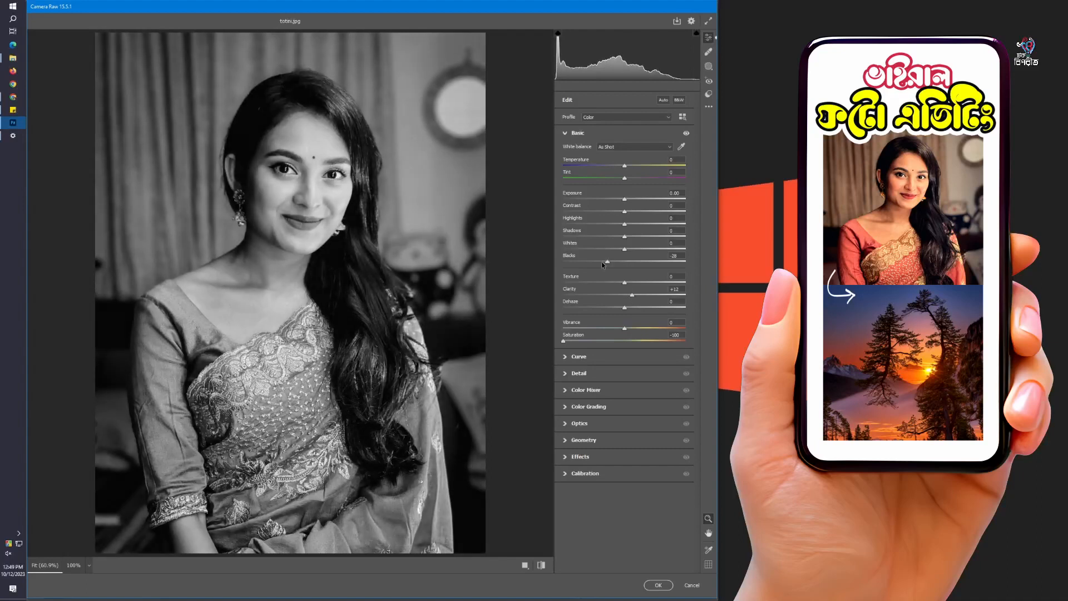
left_click_drag(626, 225, 642, 212)
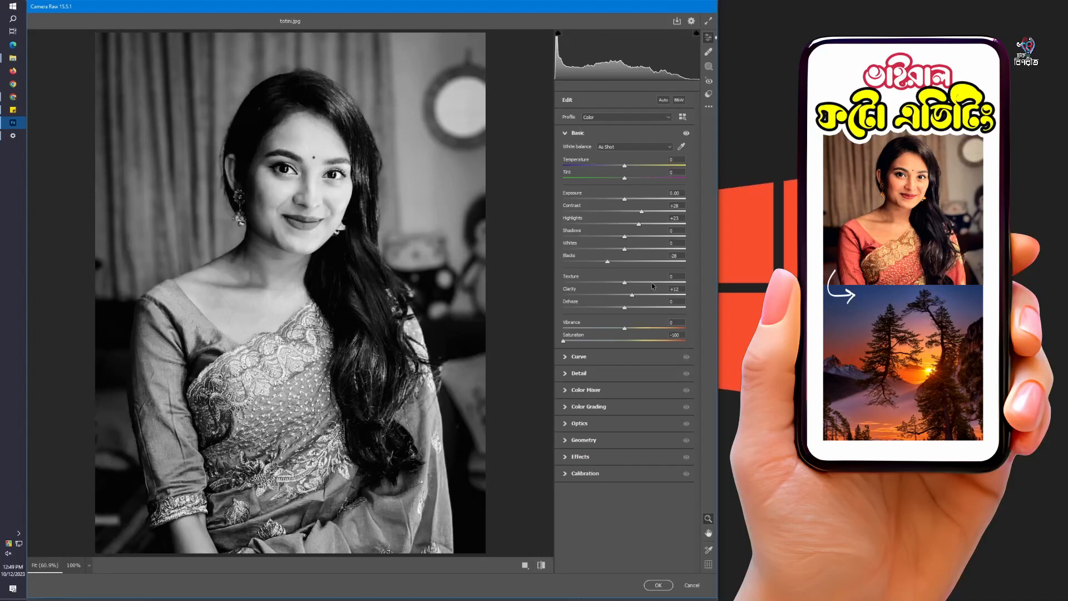
left_click_drag(625, 250, 632, 250)
left_click(666, 589)
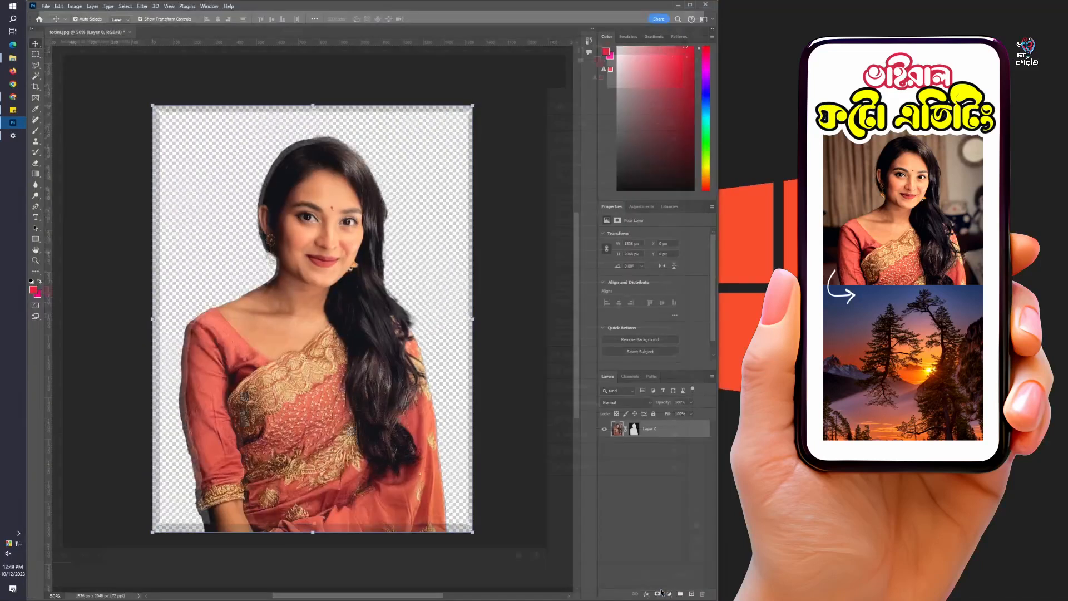
left_click(624, 532)
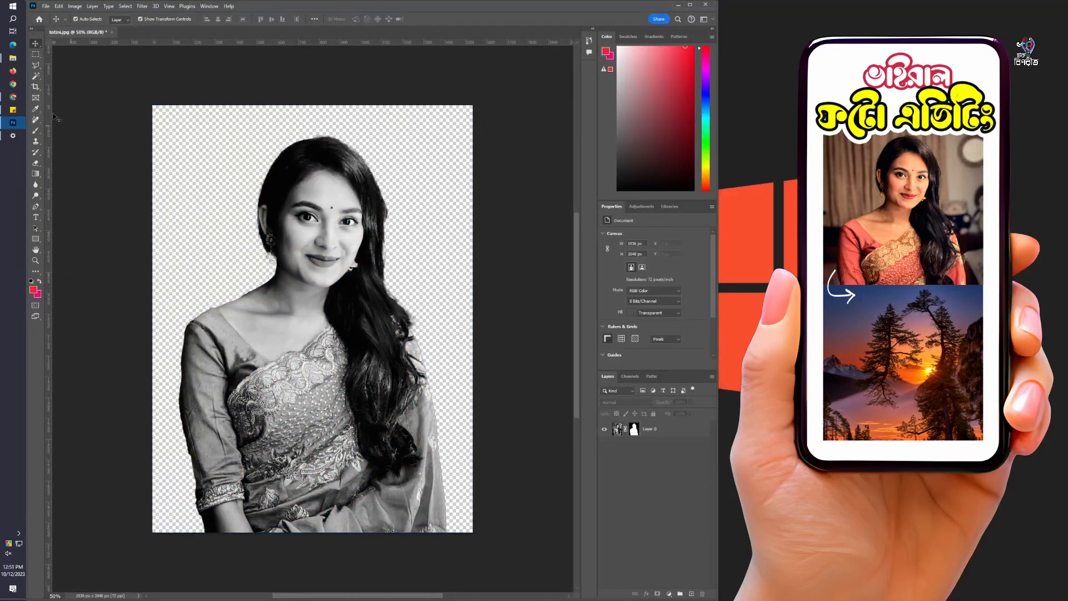
- Crop the black-and-white portrait tightly around the head and shoulders, to about 1200 × 1150 px
left_click(37, 87)
left_click_drag(153, 535, 162, 474)
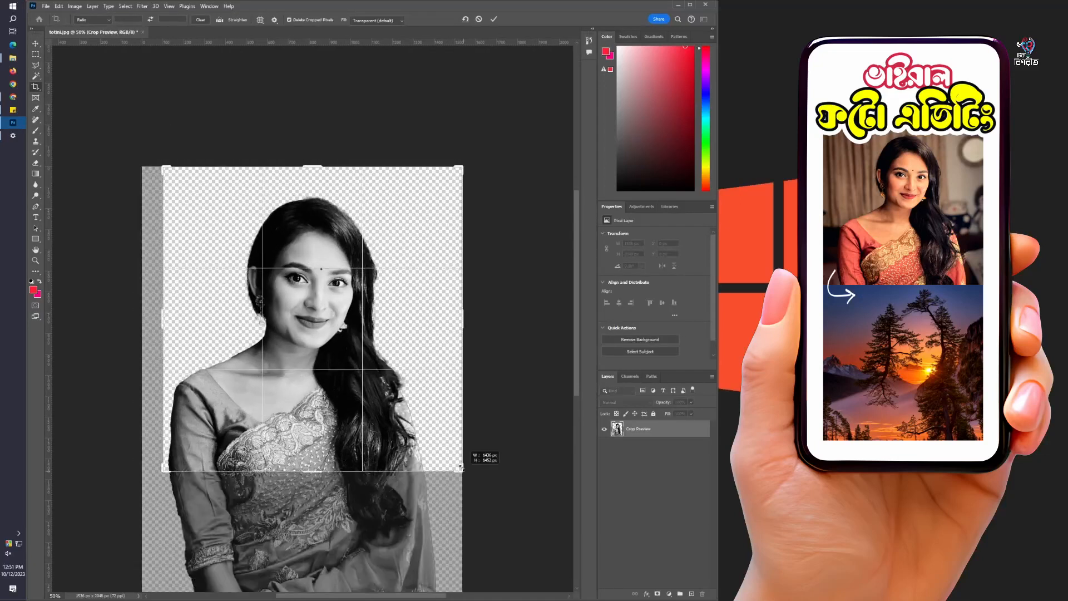
left_click_drag(463, 475, 442, 451)
left_click_drag(304, 187, 304, 198)
left_click_drag(180, 324, 184, 327)
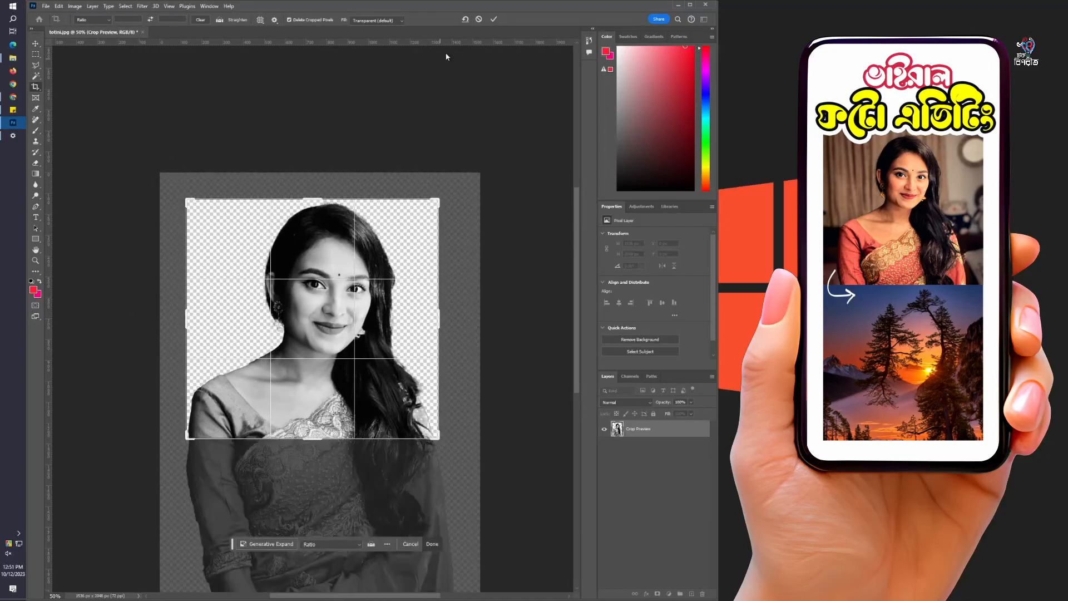
left_click(492, 20)
- Export the cropped portrait with Save for Web as a transparent PNG-24, overwriting totini.png
left_click(45, 7)
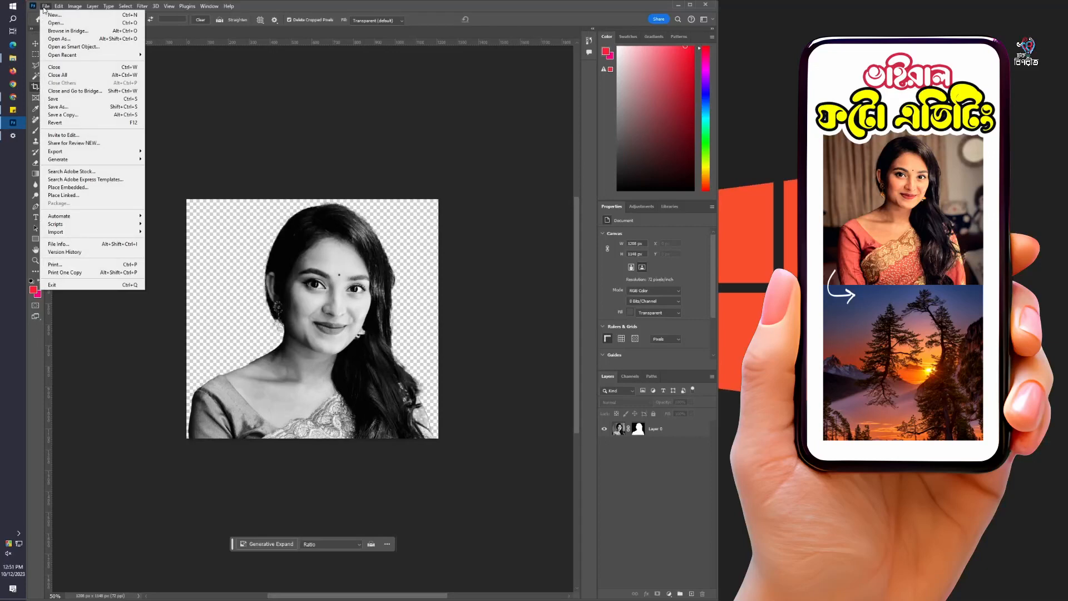
mouse_move(69, 154)
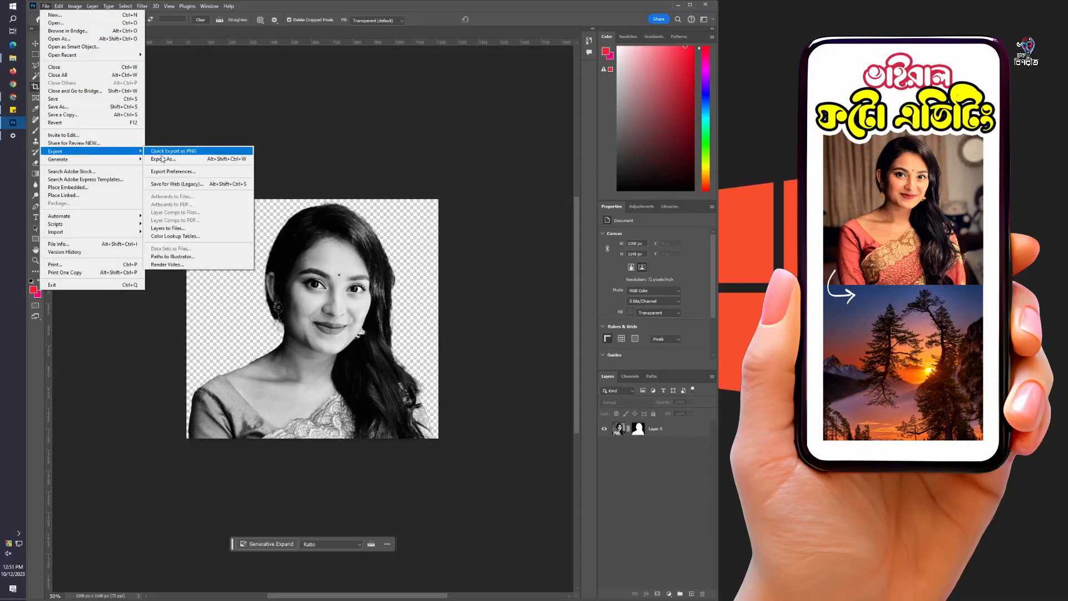
left_click(176, 183)
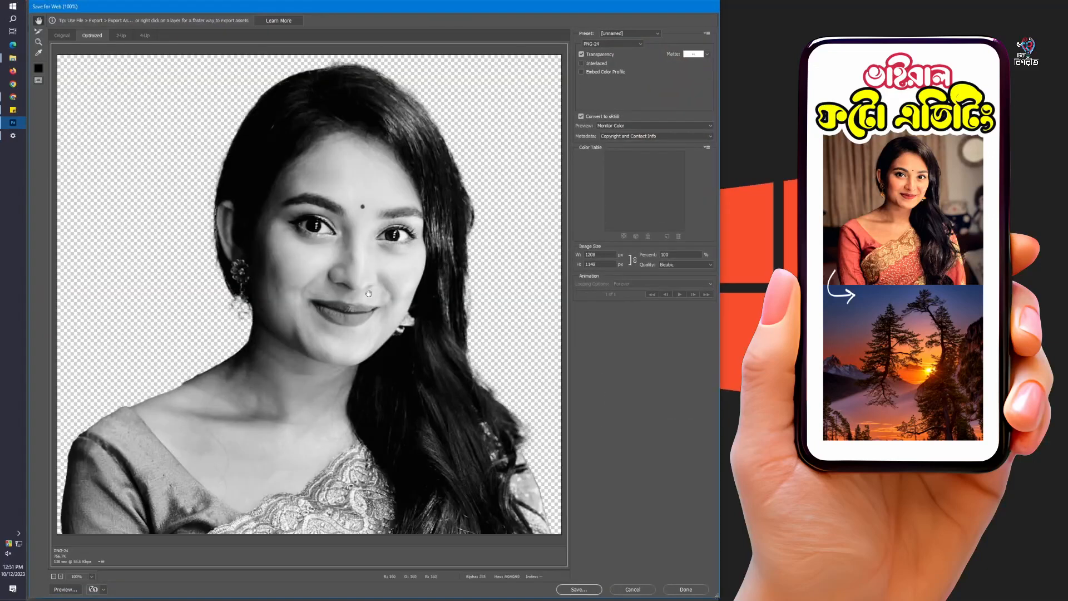
left_click(576, 594)
left_click(608, 333)
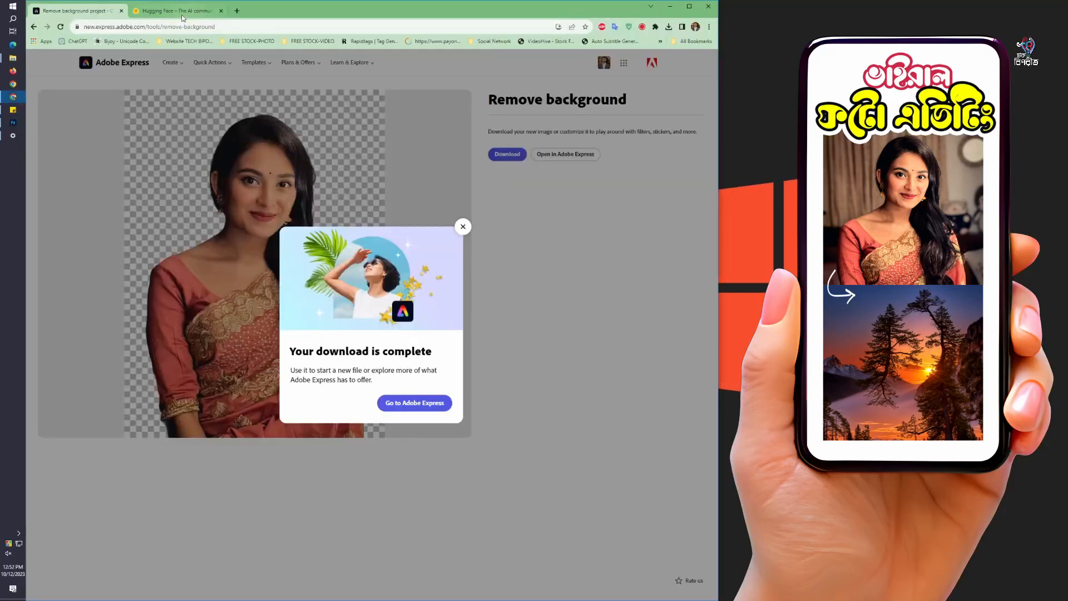
- Open the IllusionDiffusion space on Hugging Face in the browser and load the black-and-white totini.png as the input illusion
left_click(182, 15)
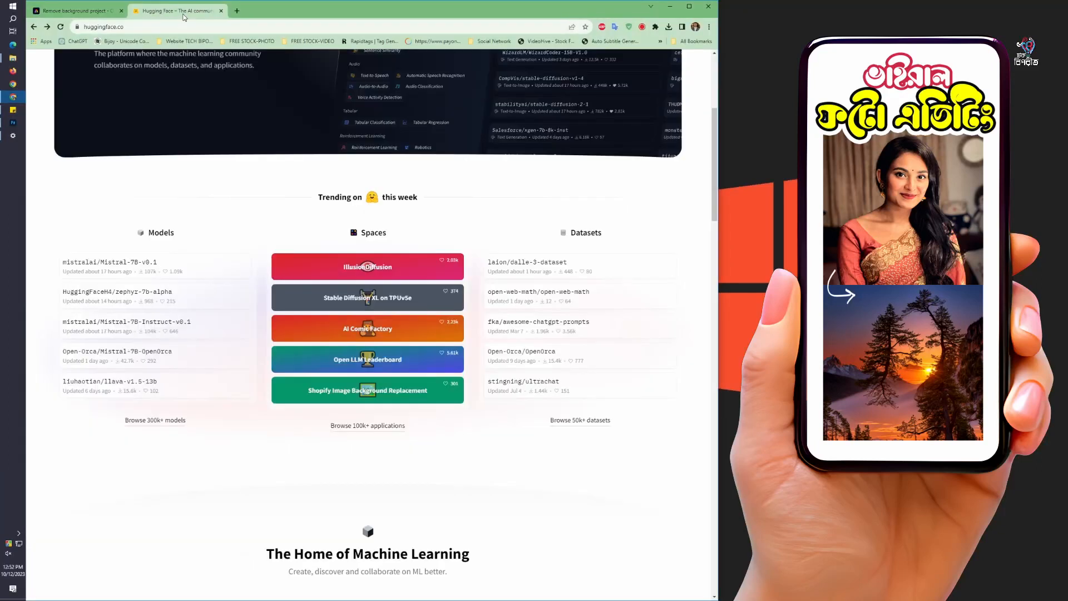
scroll(300, 128, "up", 5)
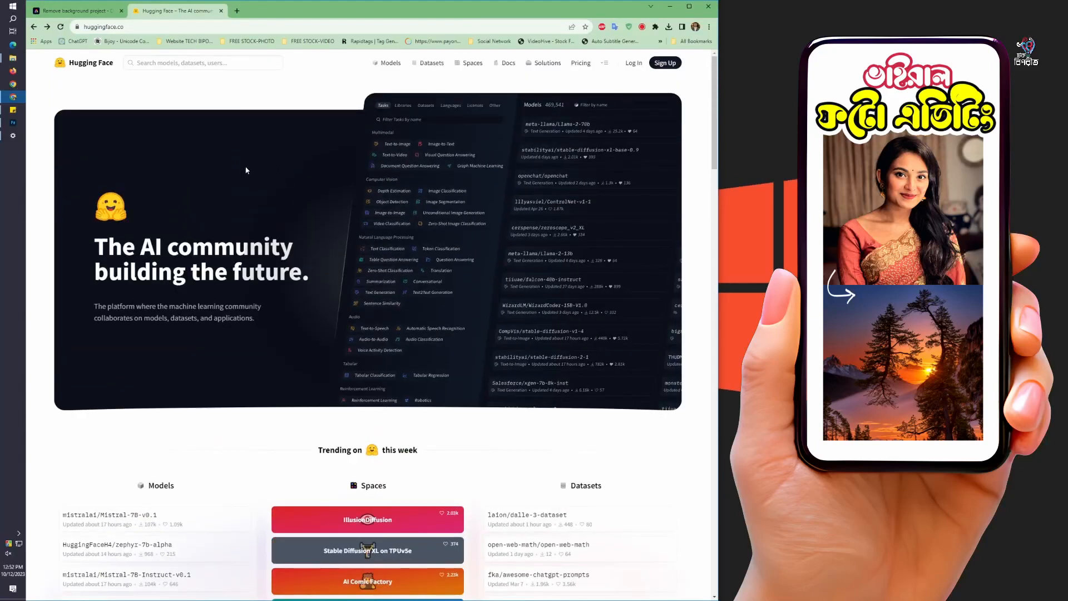
scroll(245, 170, "down", 4)
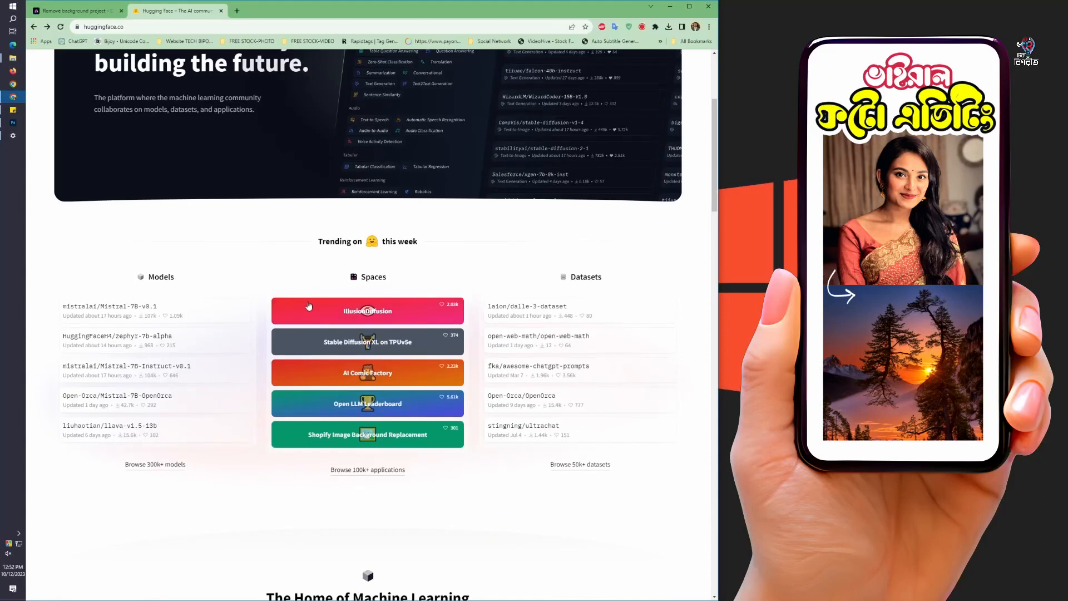
left_click(321, 313)
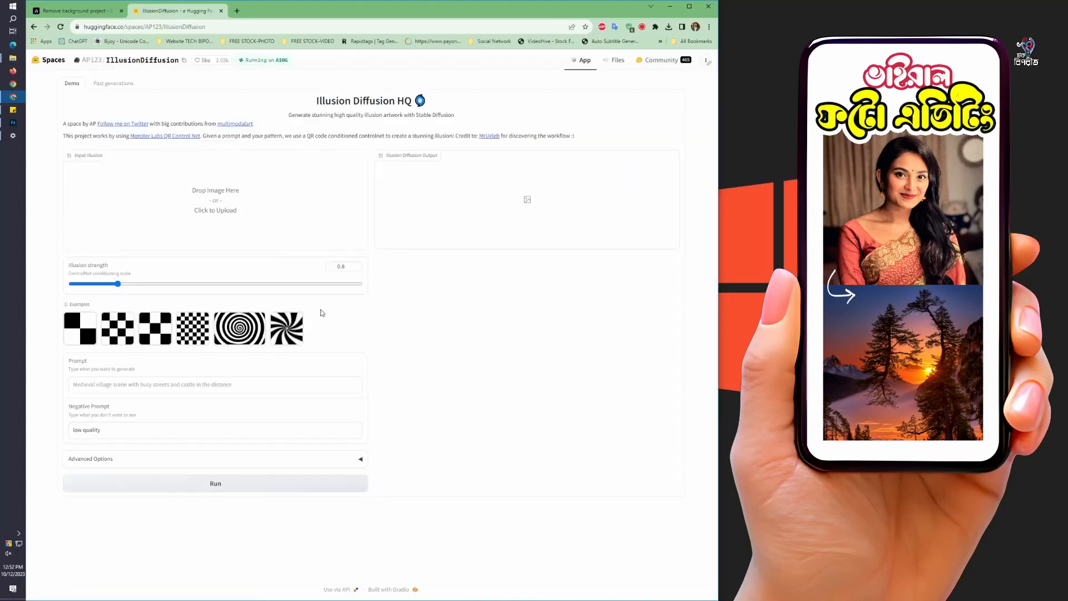
left_click(13, 58)
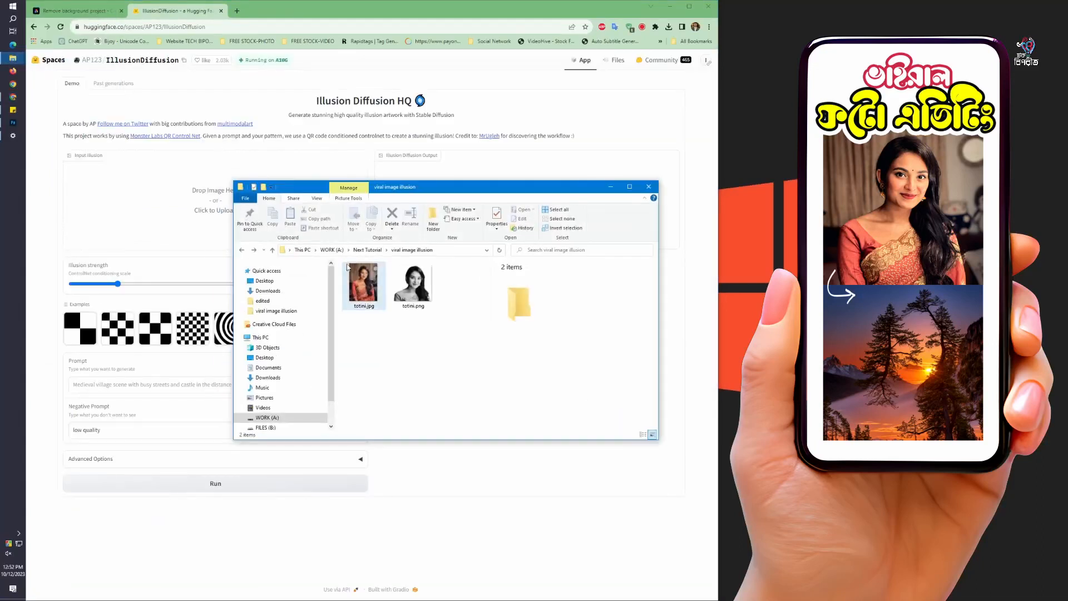
left_click_drag(412, 292, 178, 217)
- Set the prompt to "tree, mountain, sunrise, people" and run the illusion generation
left_click(317, 385)
type("tree, mountain,")
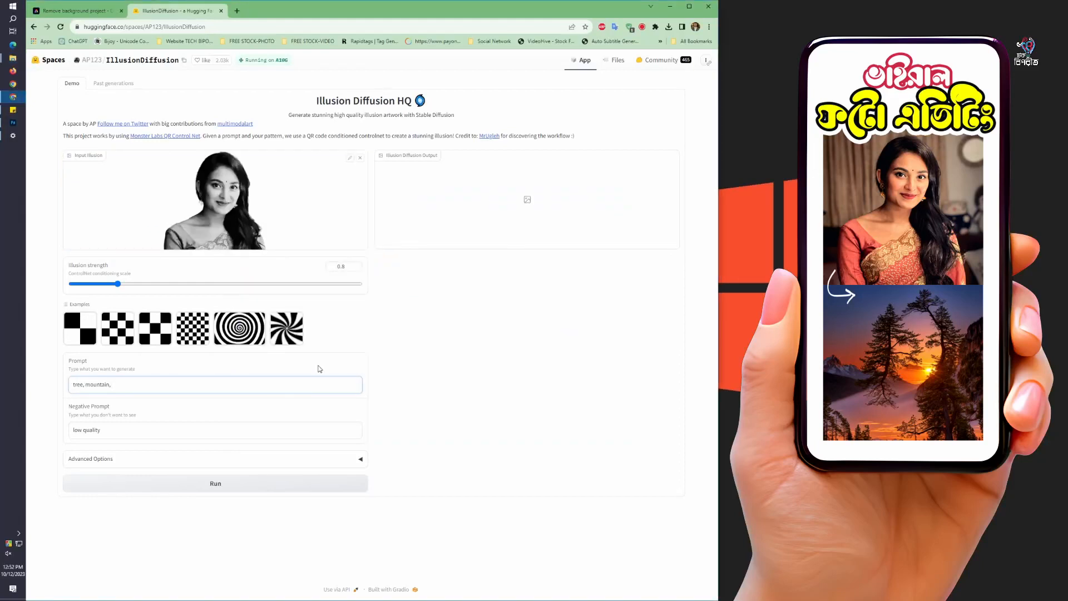
type("eople")
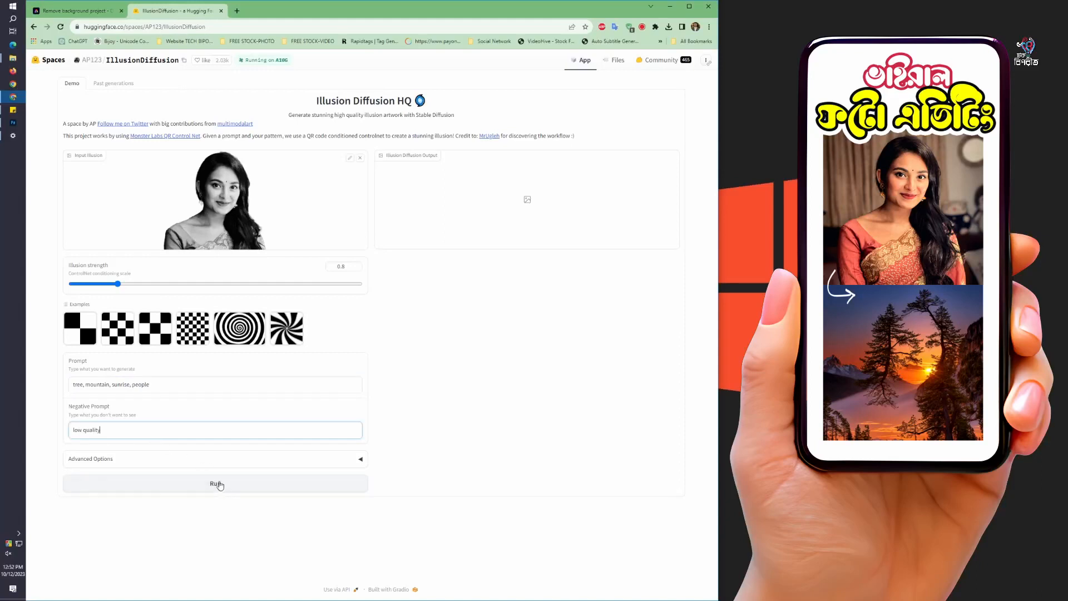
left_click(220, 487)
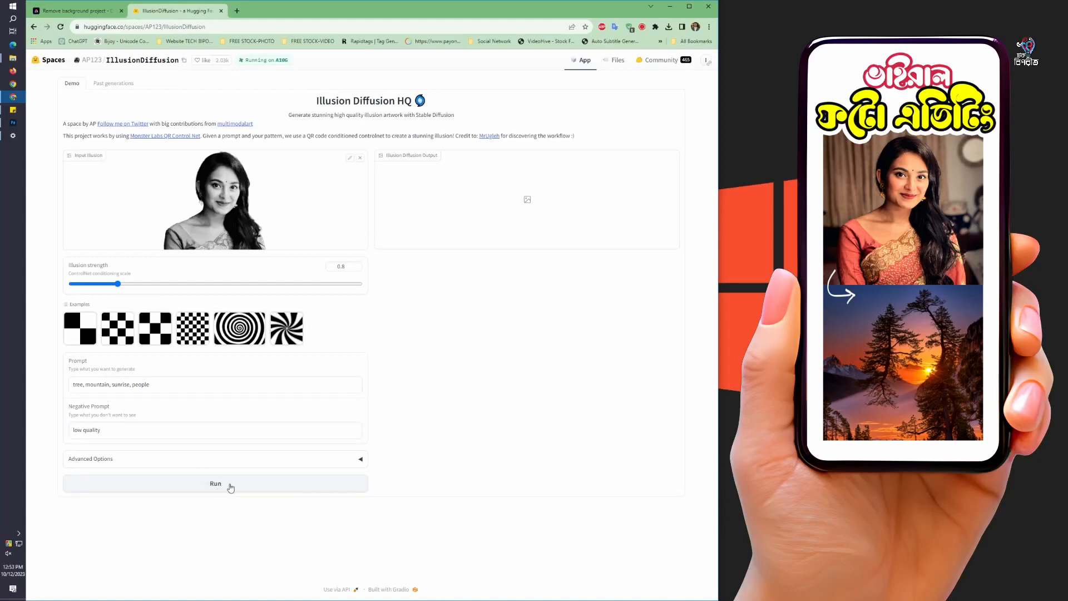
left_click(231, 488)
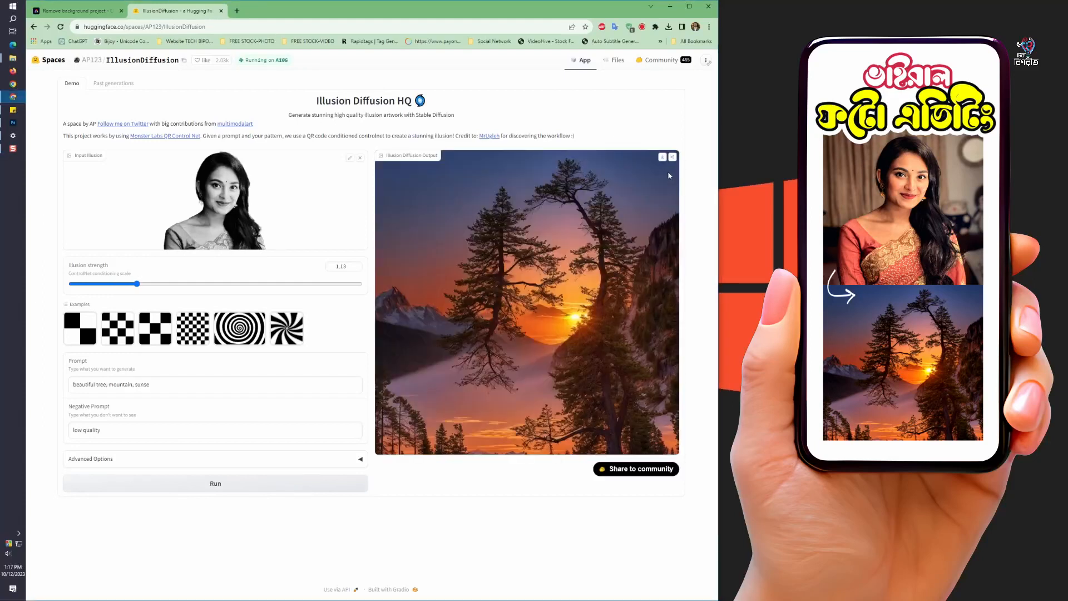
- Save the generated tree and sunset illusion as "diffusion image" in PNG format and open the file for viewing
left_click(662, 159)
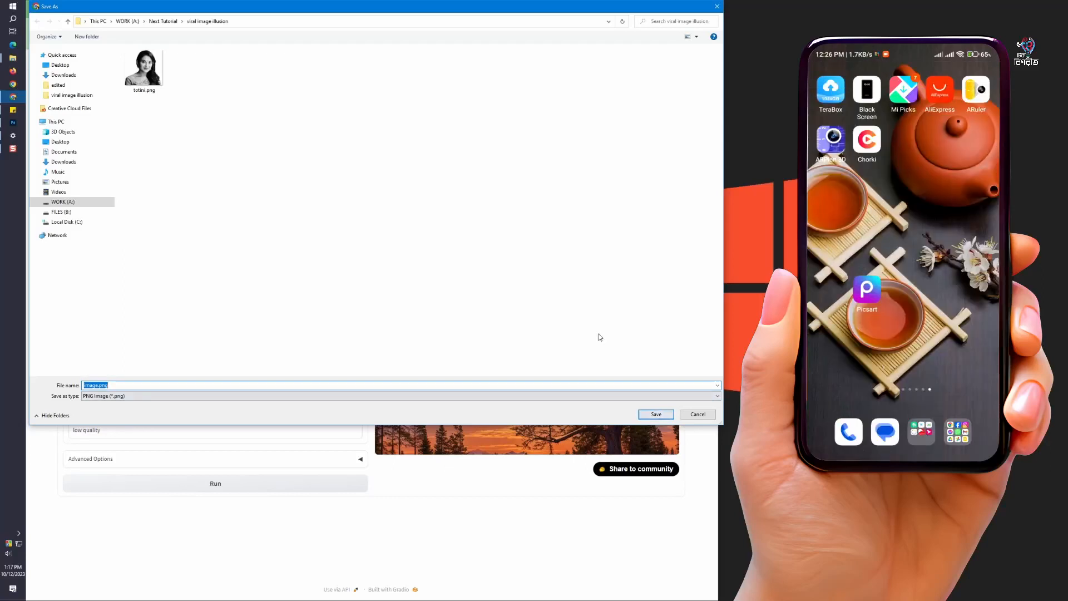
type("diffusion image")
key("Return")
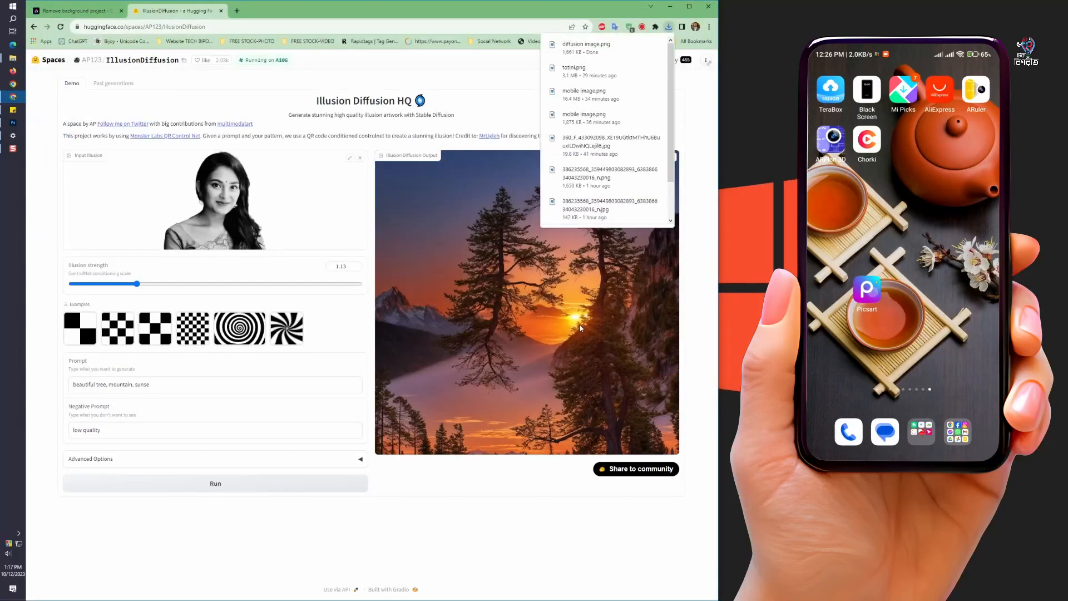
left_click(586, 47)
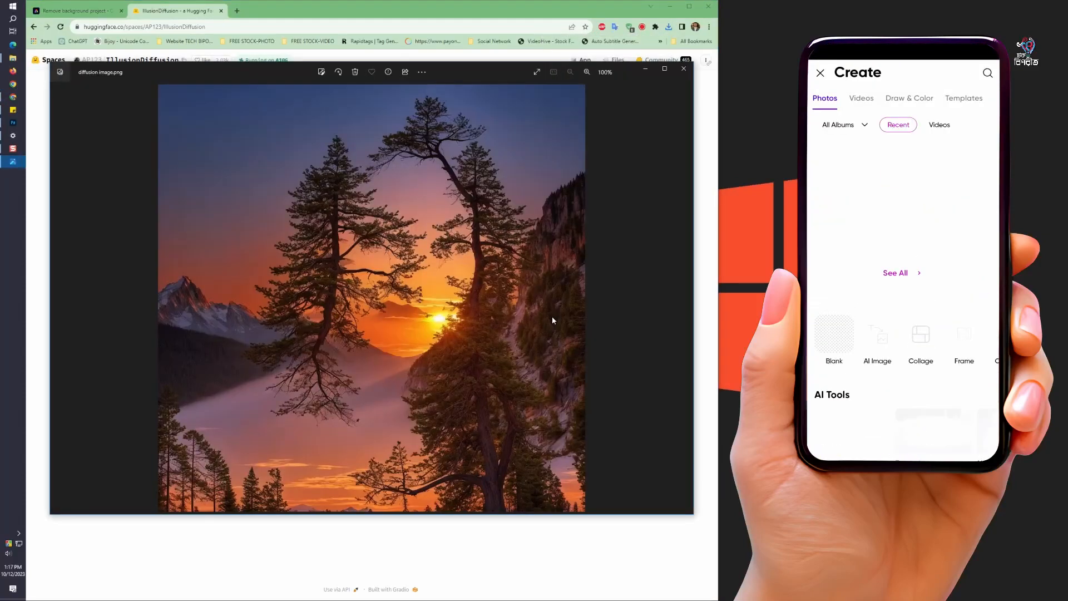
scroll(554, 320, "down", 1)
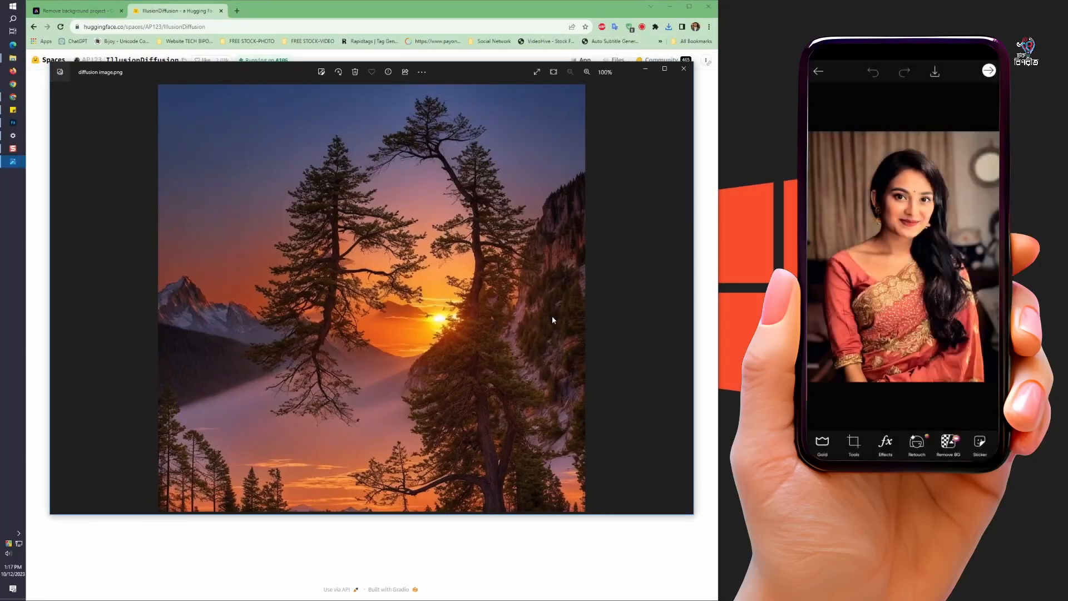